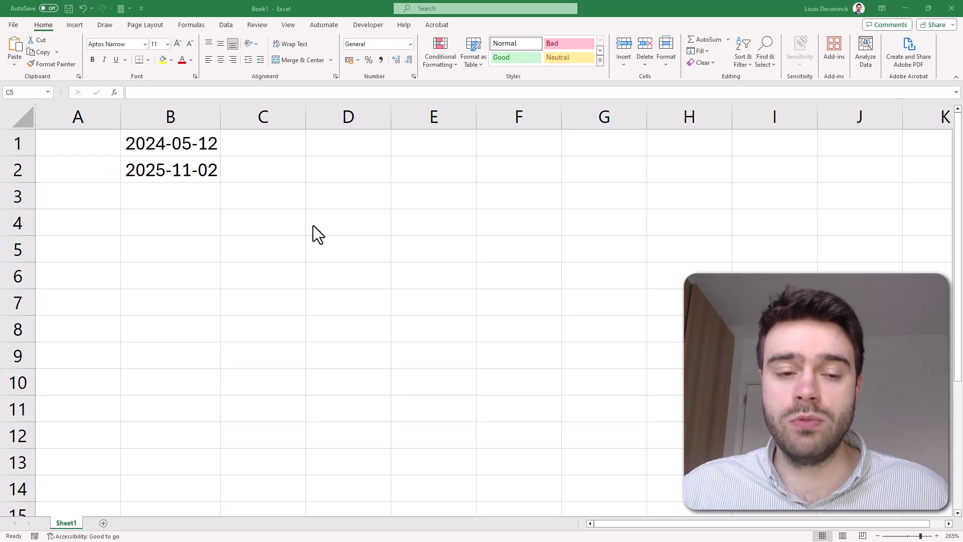
Enter =TODAY() in B4 so it shows 22/04/2024 below the two dates
{"action": "left_click_drag", "start_coordinate": [164, 148], "coordinate": [173, 173]}
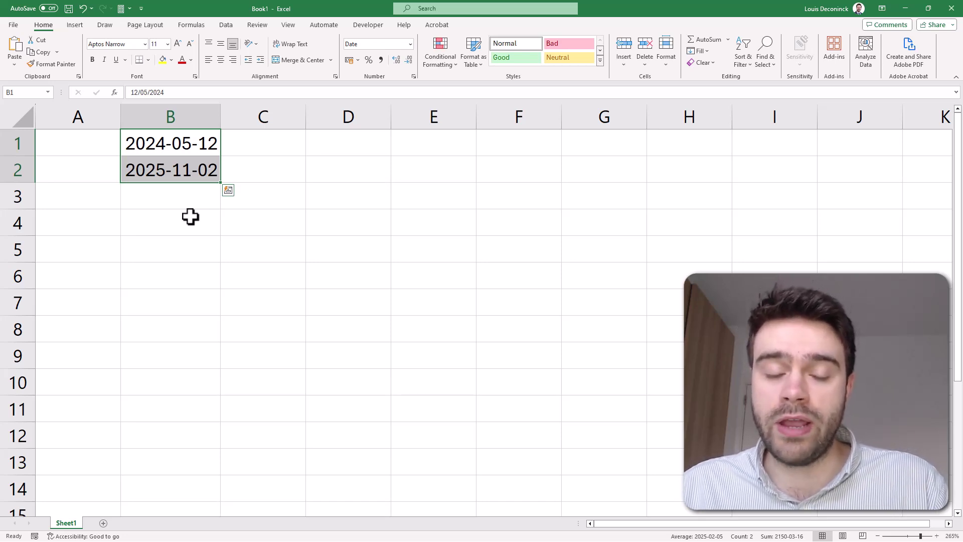
{"action": "left_click", "coordinate": [74, 146]}
{"action": "left_click", "coordinate": [73, 171]}
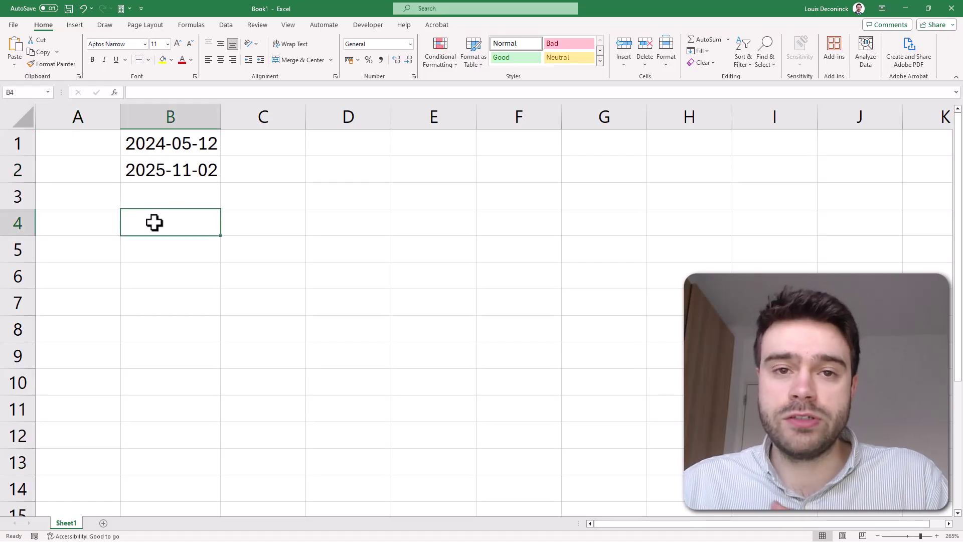
{"action": "type", "text": "=TODAy"}
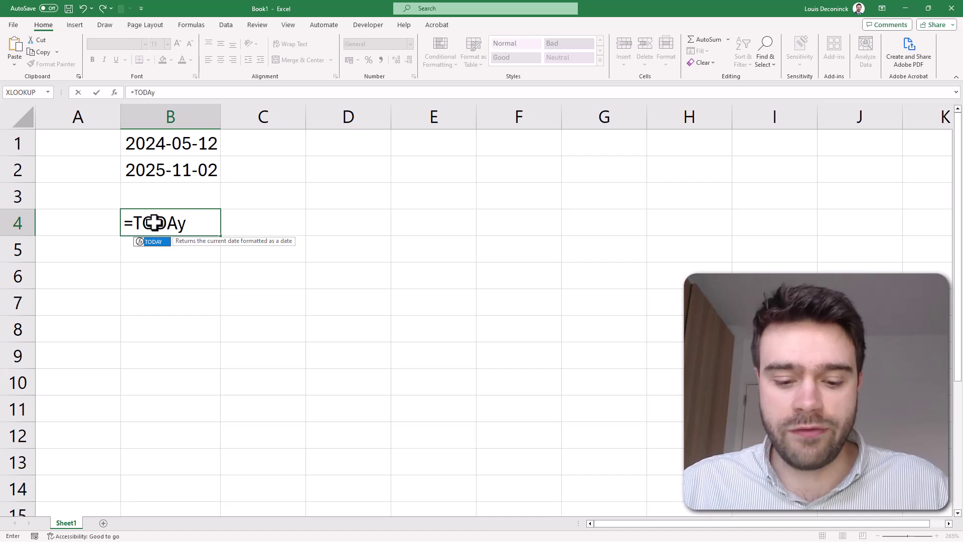
{"action": "key", "text": "BackSpace"}
{"action": "type", "text": "Y()"}
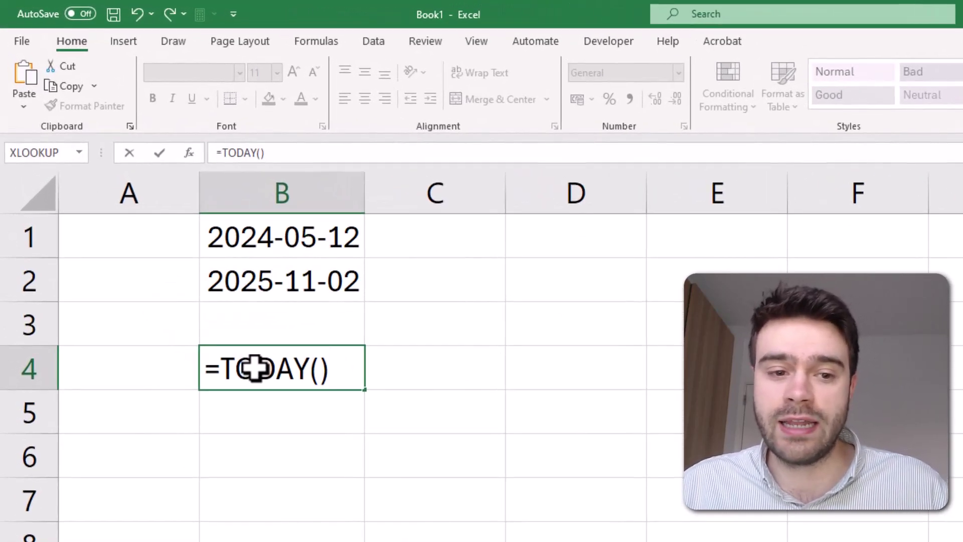
{"action": "key", "text": "Return"}
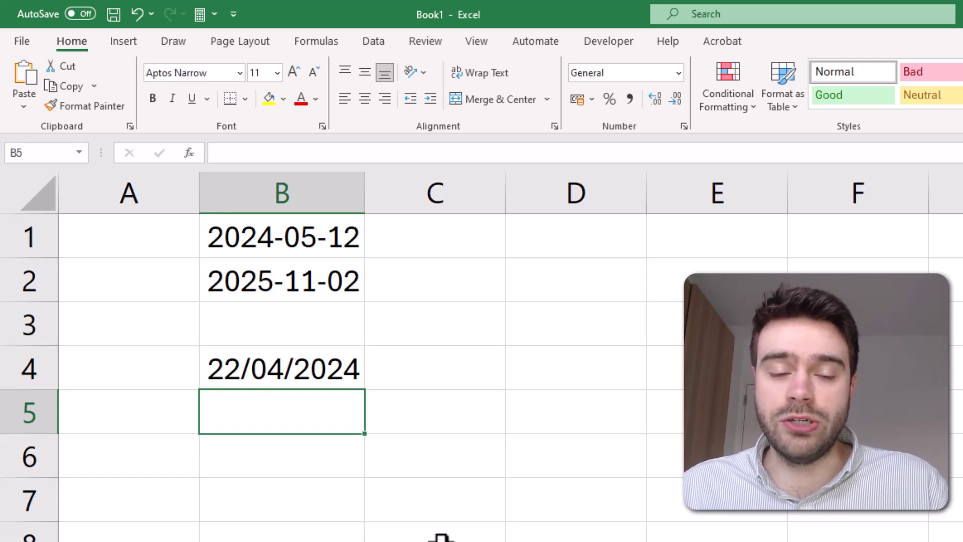
Switch B4 to General number format so it shows the serial number 45404
{"action": "left_click", "coordinate": [346, 382]}
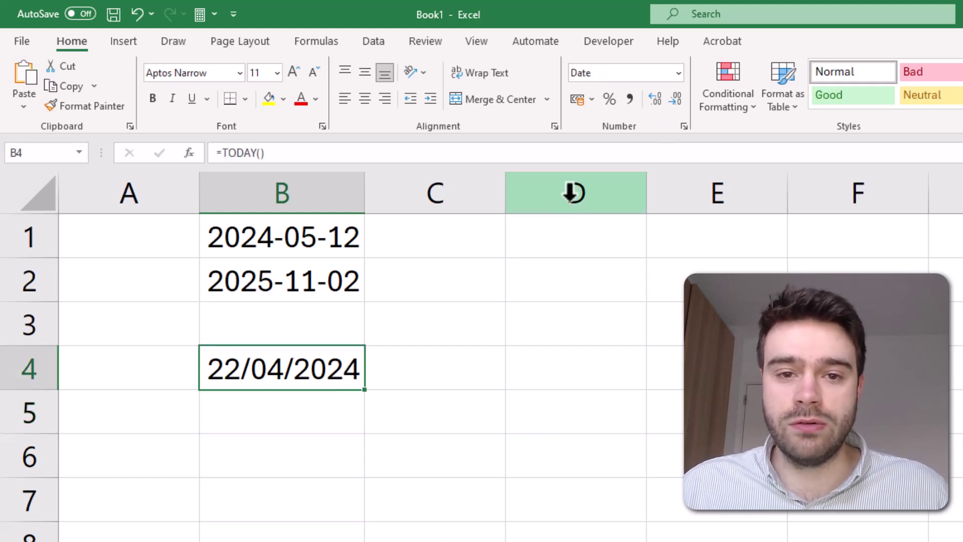
{"action": "left_click", "coordinate": [678, 74]}
{"action": "left_click", "coordinate": [695, 120]}
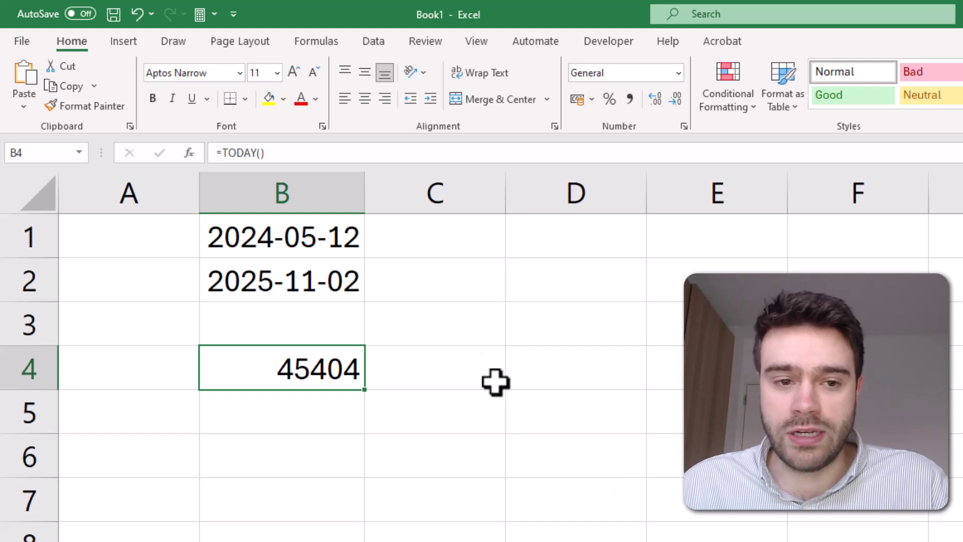
Enter =B1-B4 in C1, which displays 1900-01-20 for the 20-day difference
{"action": "left_click", "coordinate": [404, 238]}
{"action": "left_click", "coordinate": [353, 238]}
{"action": "left_click", "coordinate": [406, 236]}
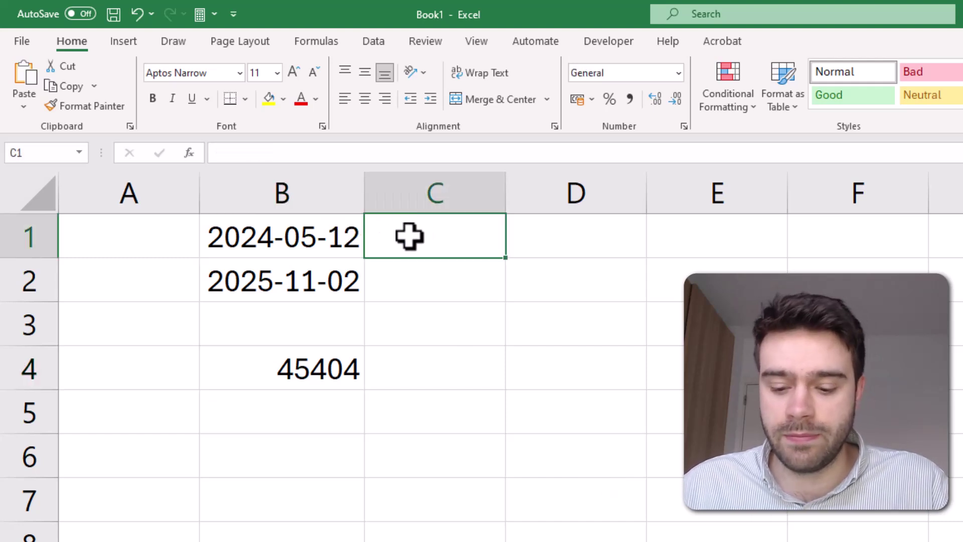
{"action": "type", "text": "="}
{"action": "left_click", "coordinate": [343, 233]}
{"action": "type", "text": "-"}
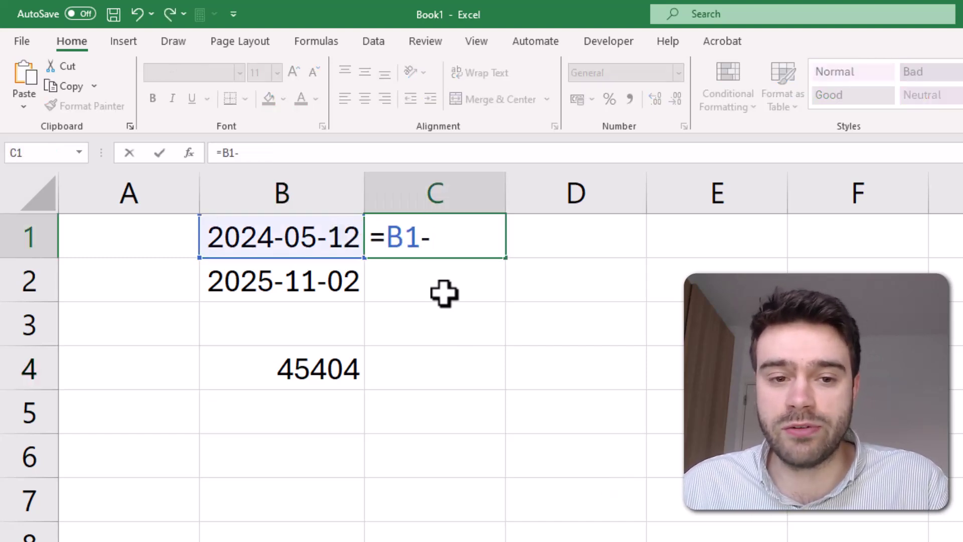
{"action": "left_click", "coordinate": [301, 362]}
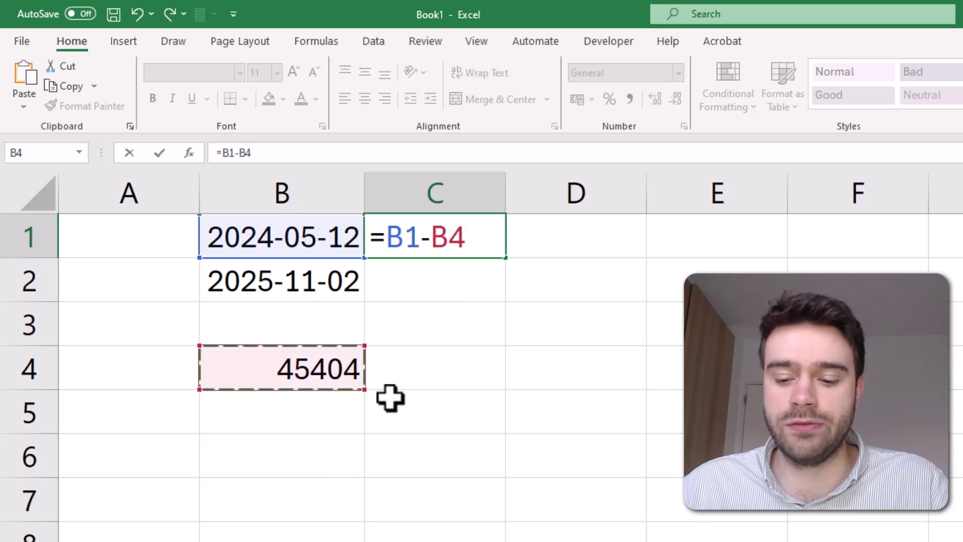
{"action": "key", "text": "Return"}
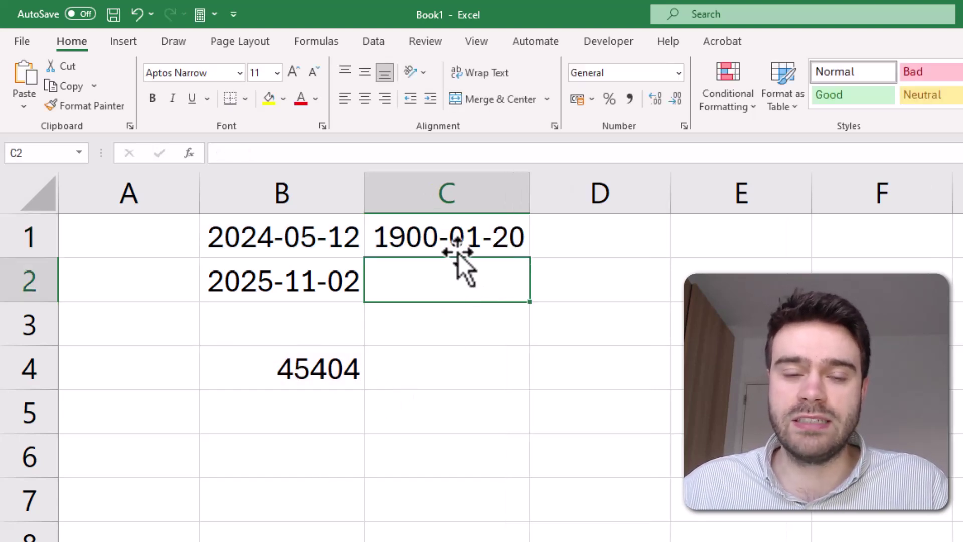
{"action": "left_click", "coordinate": [433, 246]}
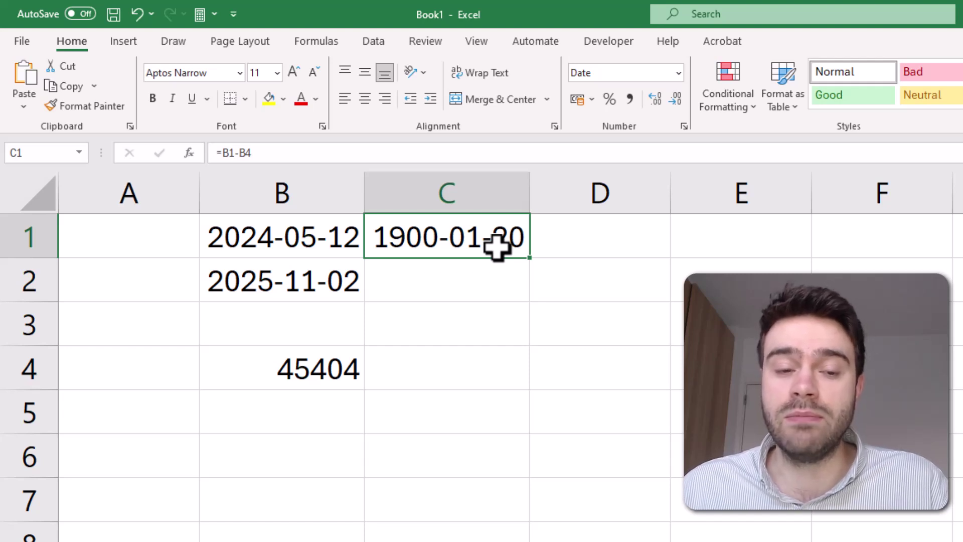
Set C1's subtraction result to General number format
{"action": "left_click", "coordinate": [678, 73]}
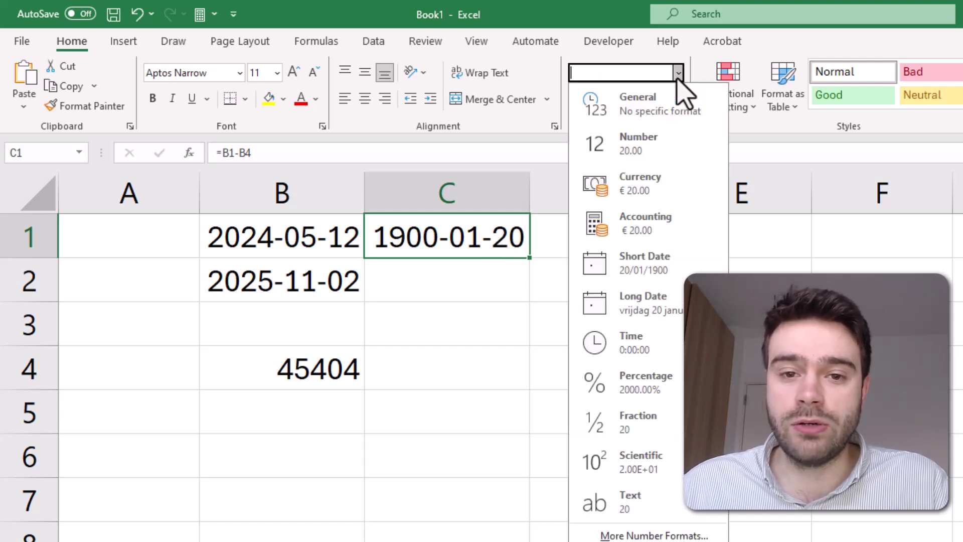
{"action": "left_click", "coordinate": [689, 100]}
{"action": "left_click", "coordinate": [577, 326]}
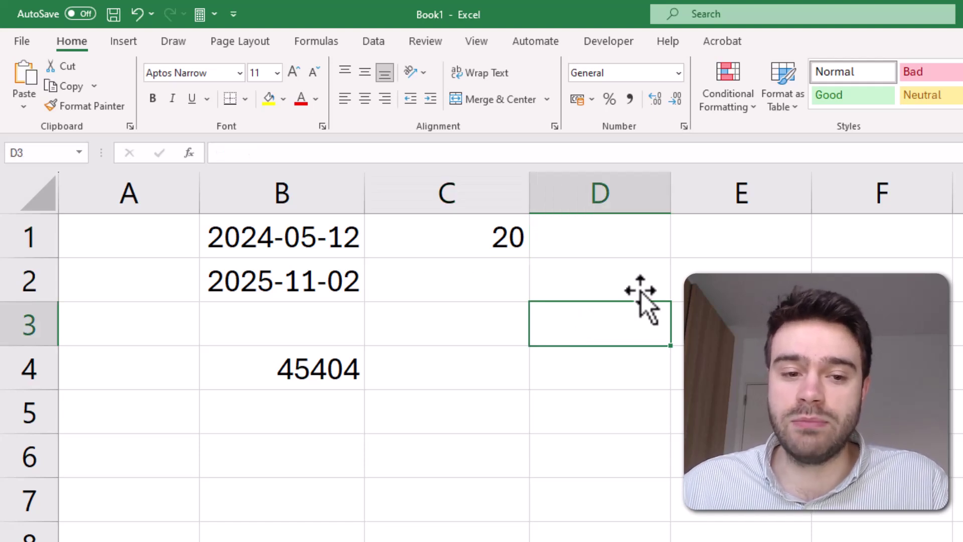
Reformat B4 as a Short Date so it shows 22/04/2024 again
{"action": "left_click", "coordinate": [344, 366]}
{"action": "left_click", "coordinate": [469, 246]}
{"action": "left_click", "coordinate": [311, 366]}
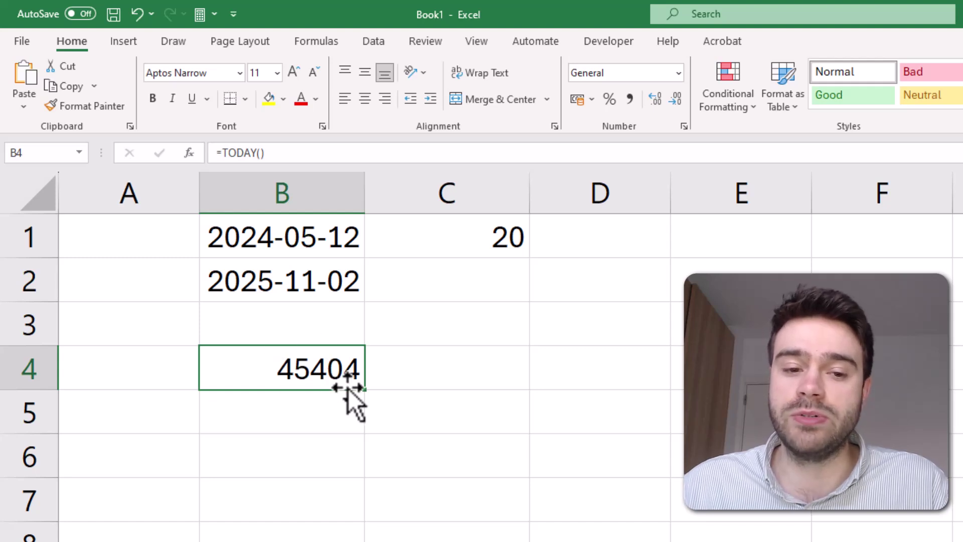
{"action": "left_click", "coordinate": [678, 73]}
{"action": "left_click", "coordinate": [674, 255]}
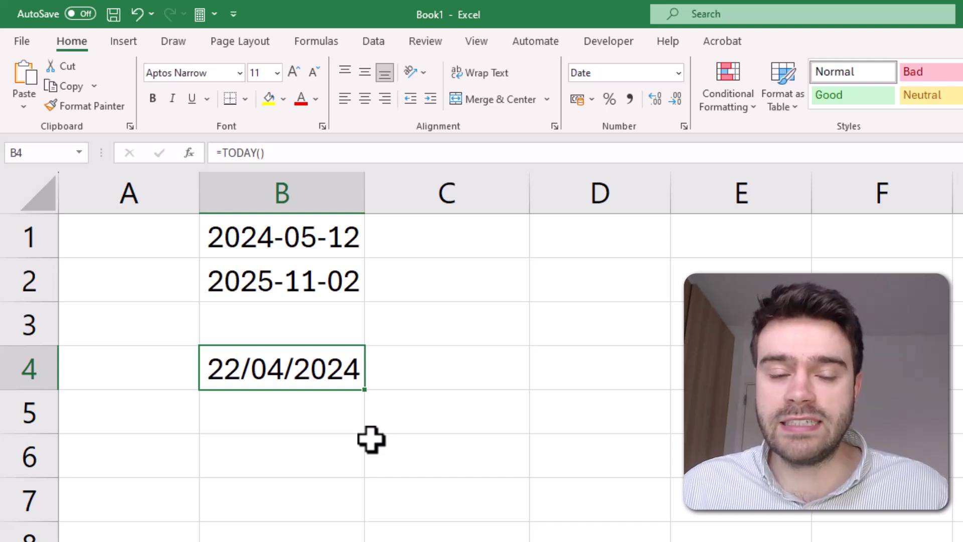
Enter =YEARFRAC(B4,B2) in C3, returning 1.5277778 years
{"action": "left_click", "coordinate": [408, 337]}
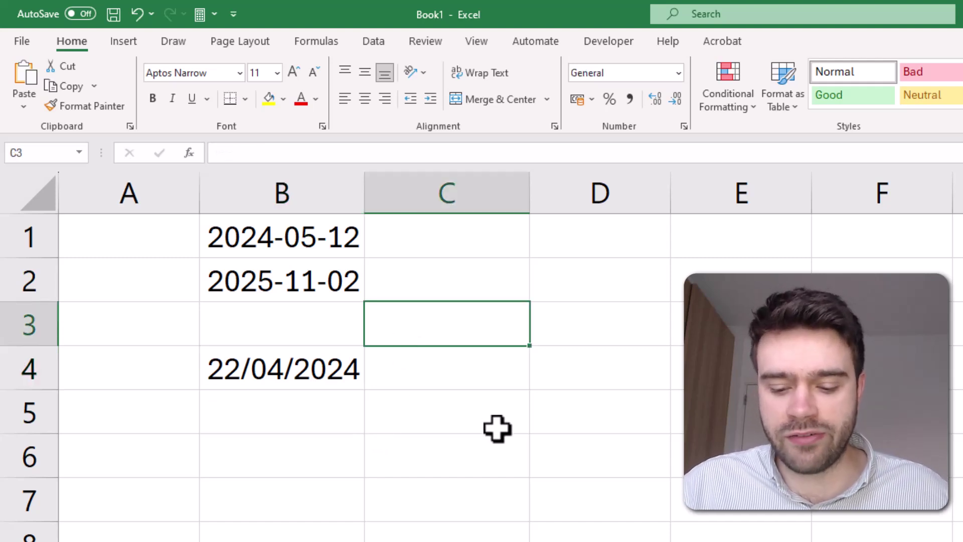
{"action": "type", "text": "=YEARFR"}
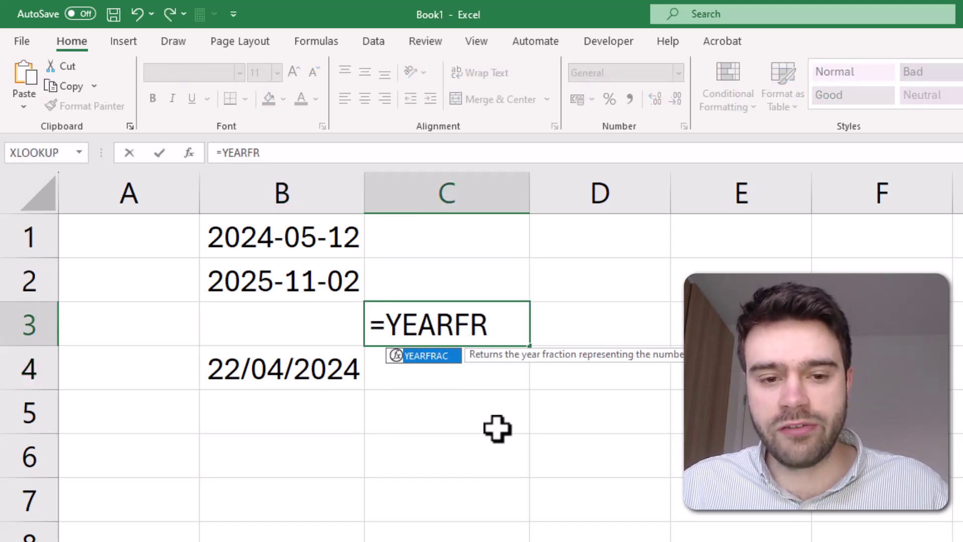
{"action": "type", "text": "A"}
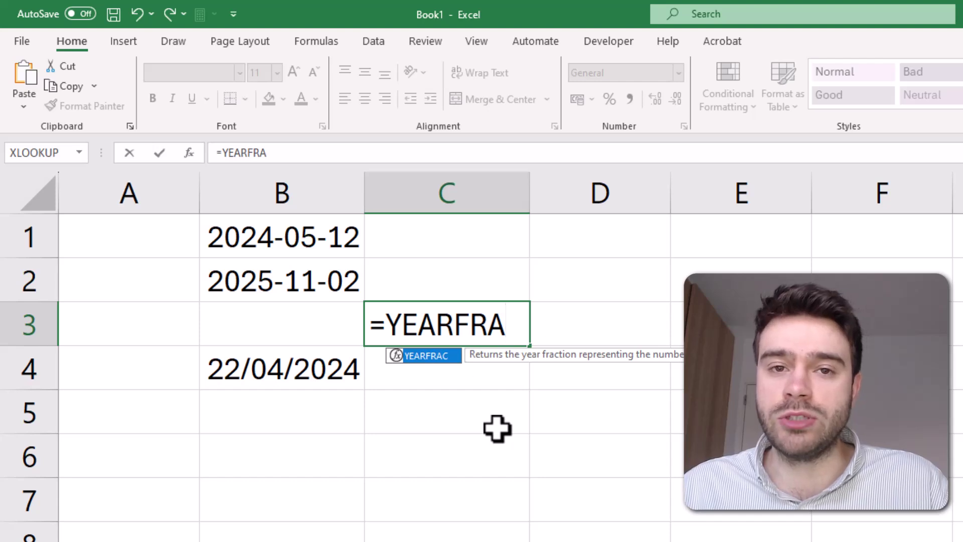
{"action": "type", "text": "C("}
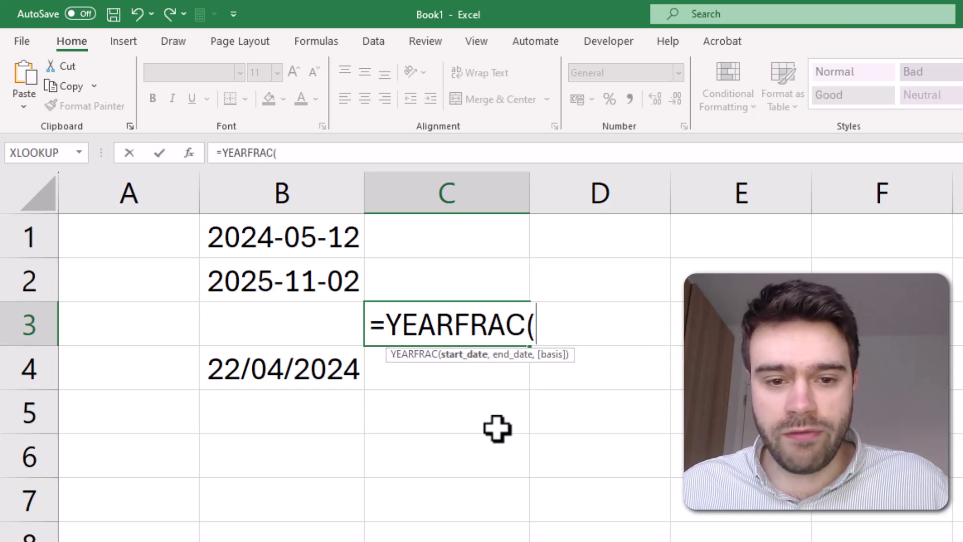
{"action": "left_click", "coordinate": [324, 370]}
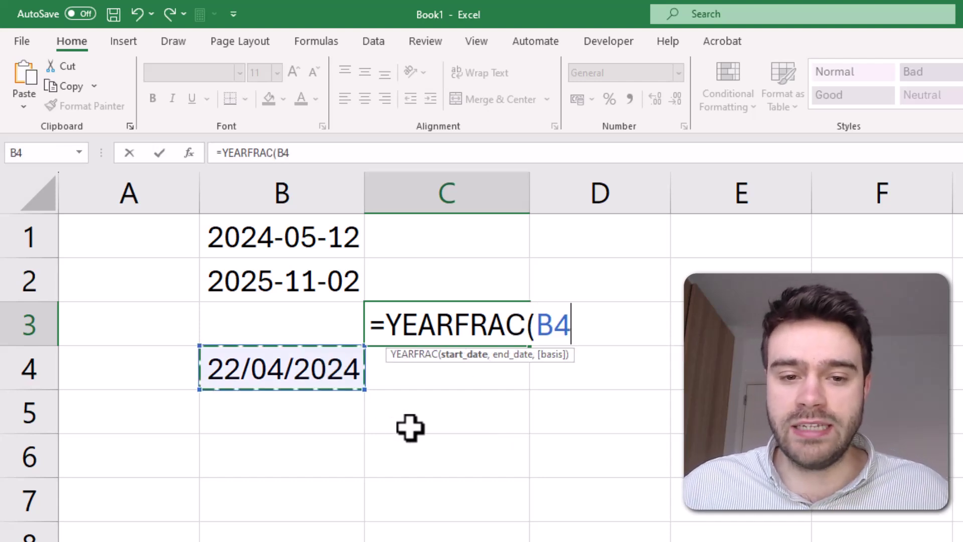
{"action": "type", "text": ","}
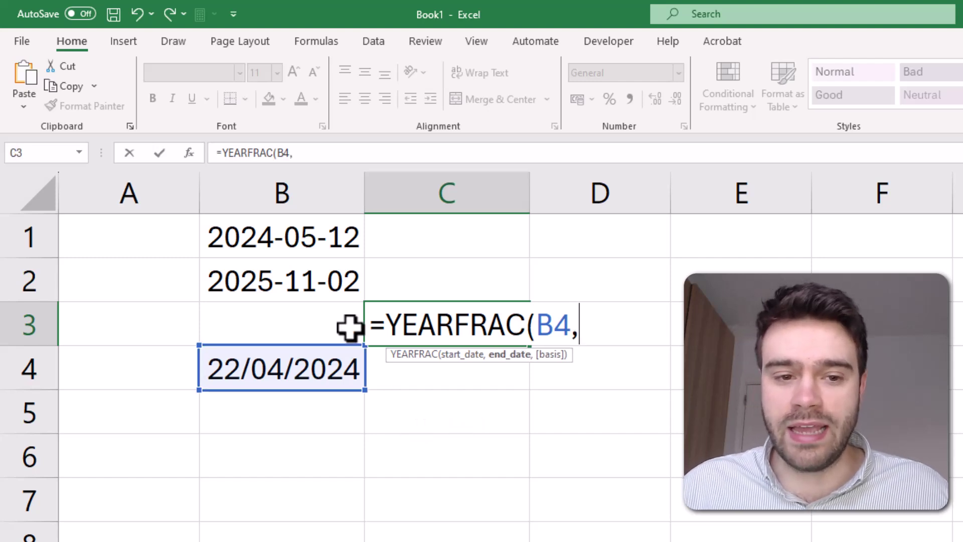
{"action": "left_click", "coordinate": [318, 277]}
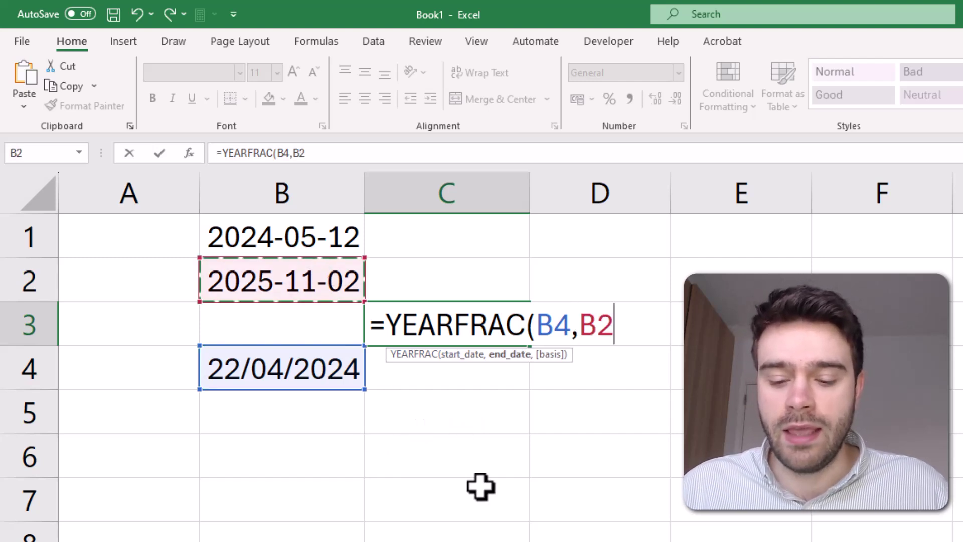
{"action": "type", "text": ")"}
{"action": "key", "text": "Return"}
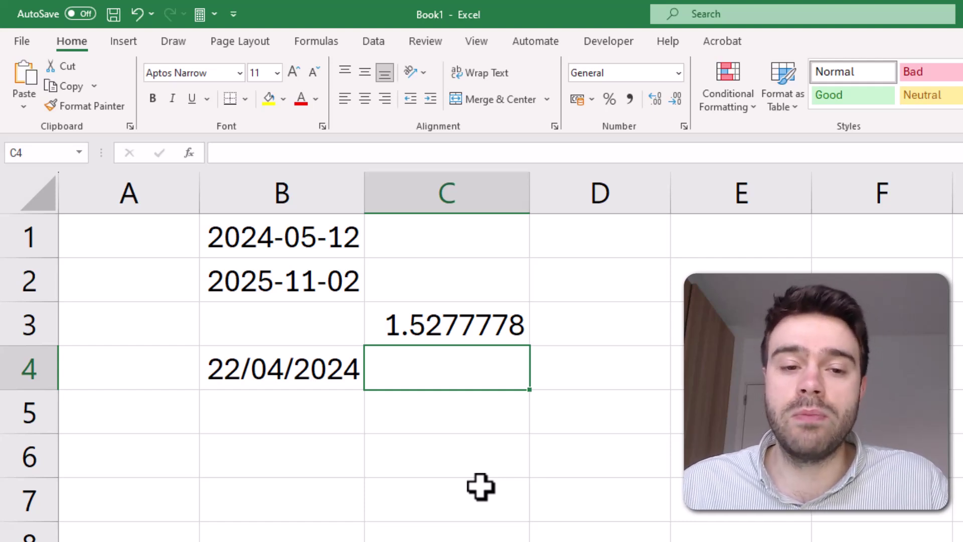
Add basis 1 (Actual/actual) to C3's YEARFRAC formula, changing the result to 1.5294118
{"action": "left_click", "coordinate": [481, 335]}
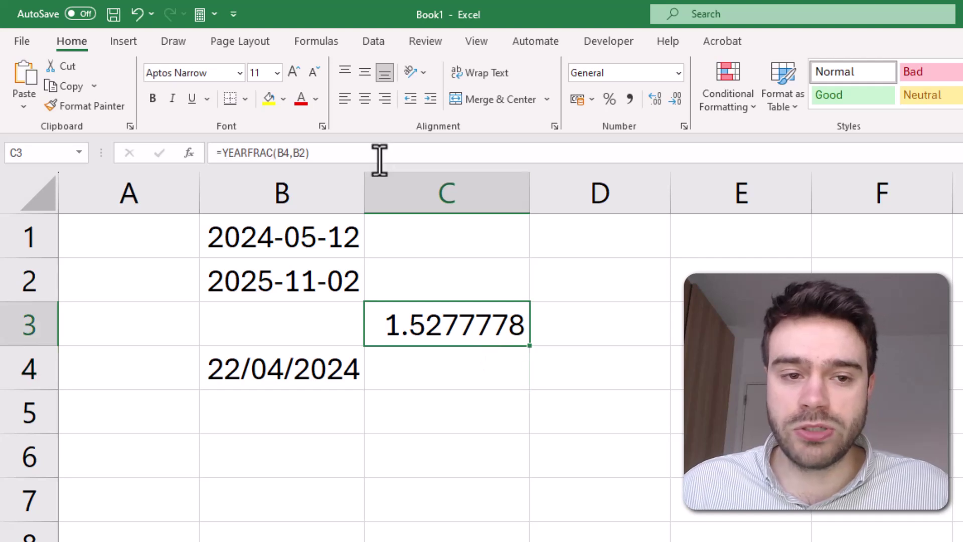
{"action": "left_click", "coordinate": [362, 151]}
{"action": "key", "text": "BackSpace"}
{"action": "type", "text": ","}
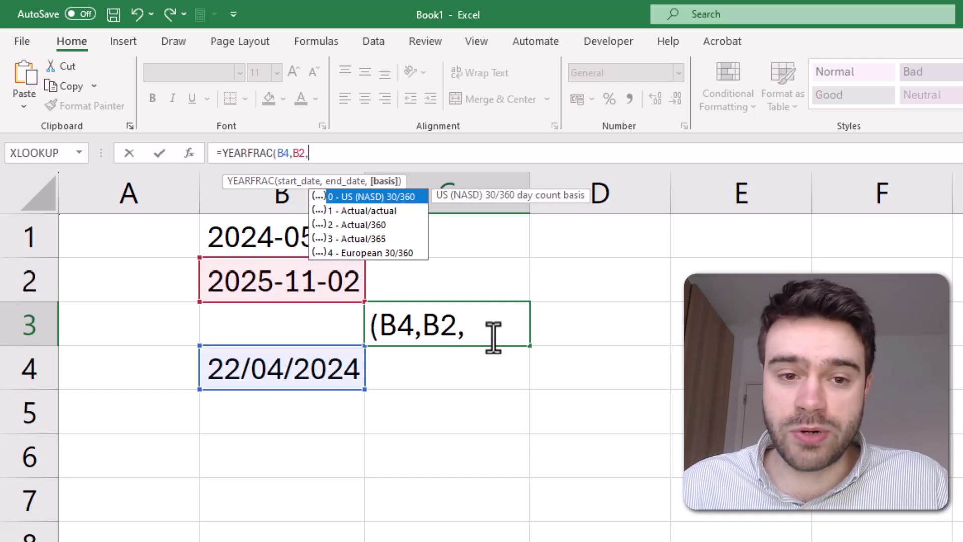
{"action": "key", "text": "Down"}
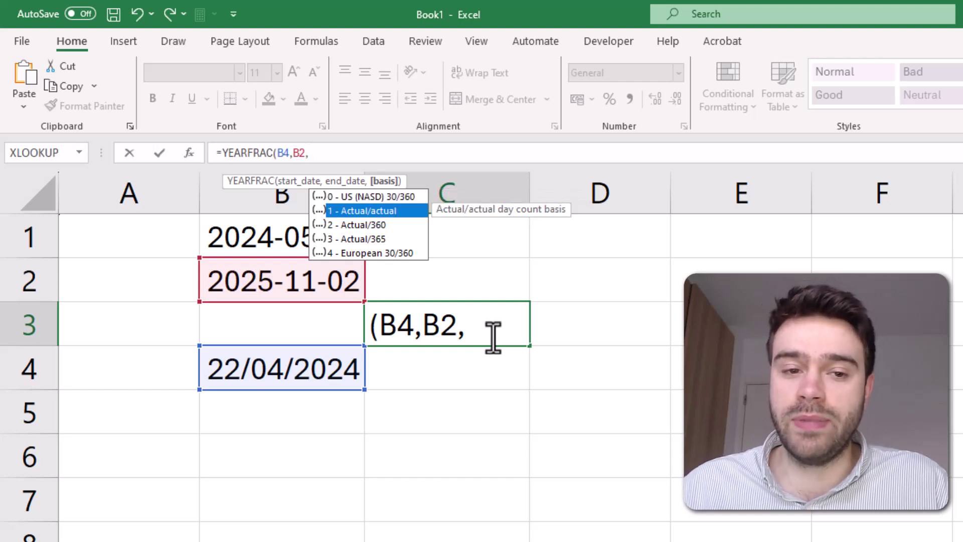
{"action": "double_click", "coordinate": [414, 213]}
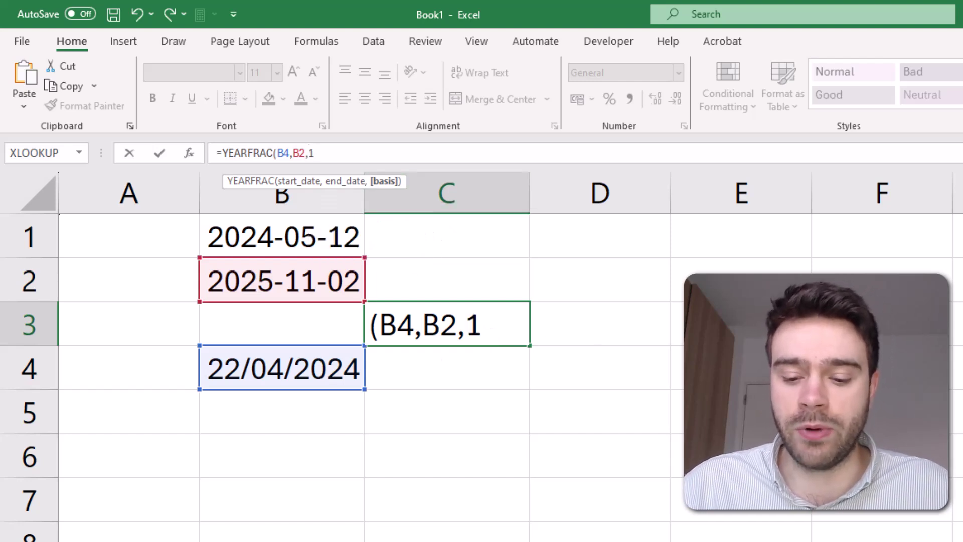
{"action": "type", "text": ")"}
{"action": "key", "text": "Return"}
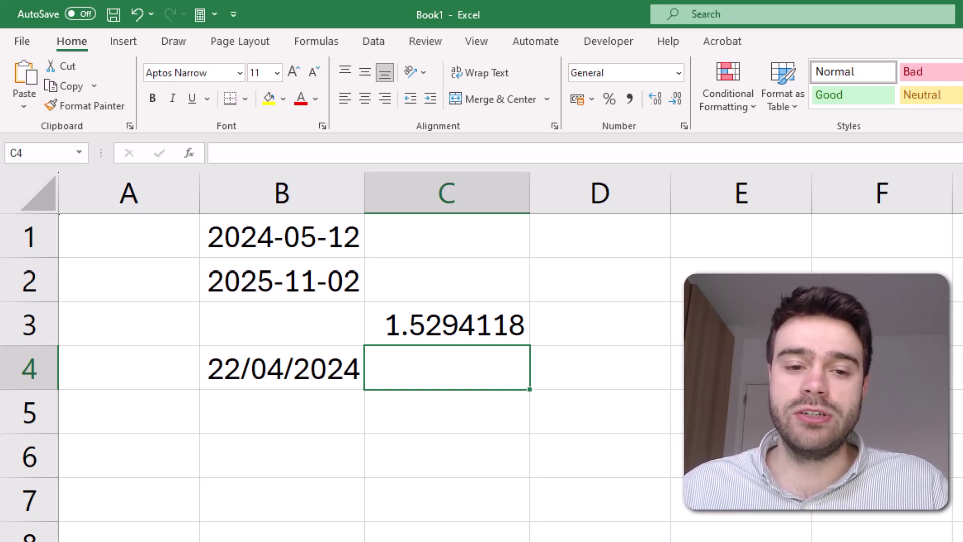
Clear B3:D5 and enter =YEARFRAC(TODAY(),B1,1) in A1
{"action": "left_click_drag", "start_coordinate": [596, 402], "coordinate": [333, 329]}
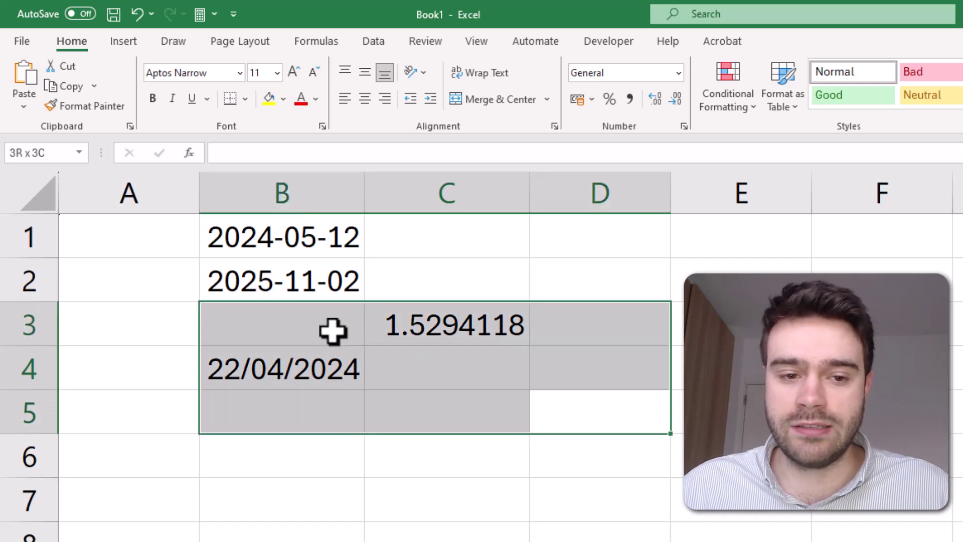
{"action": "key", "text": "Delete"}
{"action": "left_click", "coordinate": [140, 219]}
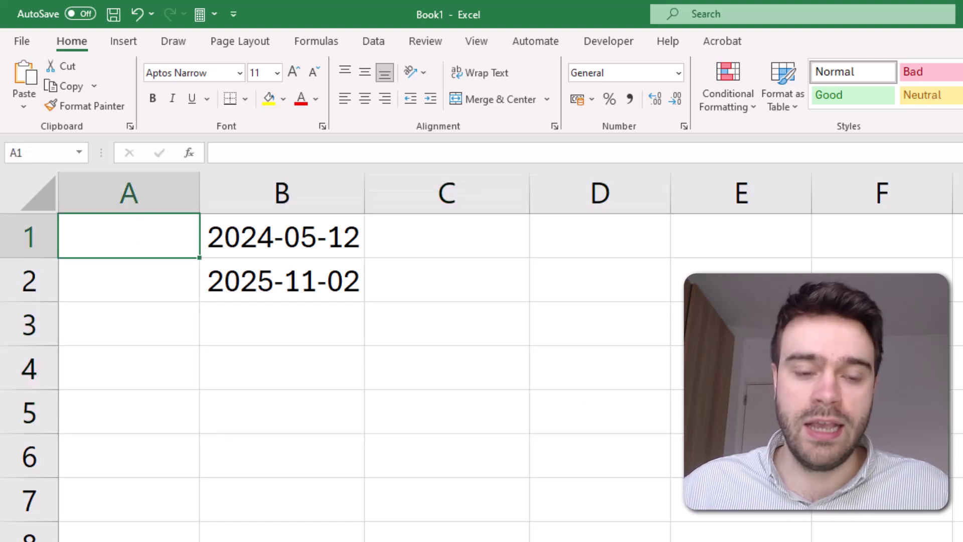
{"action": "type", "text": "="}
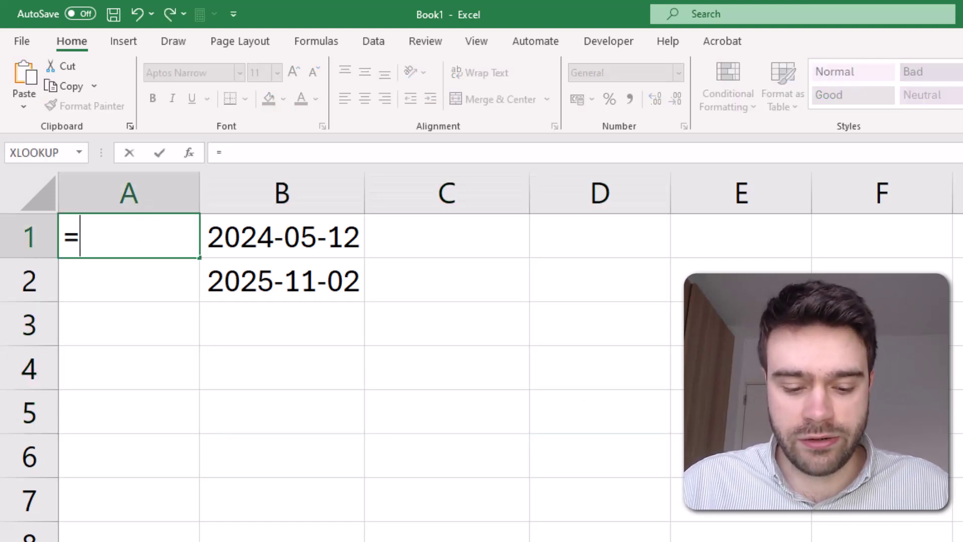
{"action": "type", "text": "YEAR"}
{"action": "double_click", "coordinate": [136, 283]}
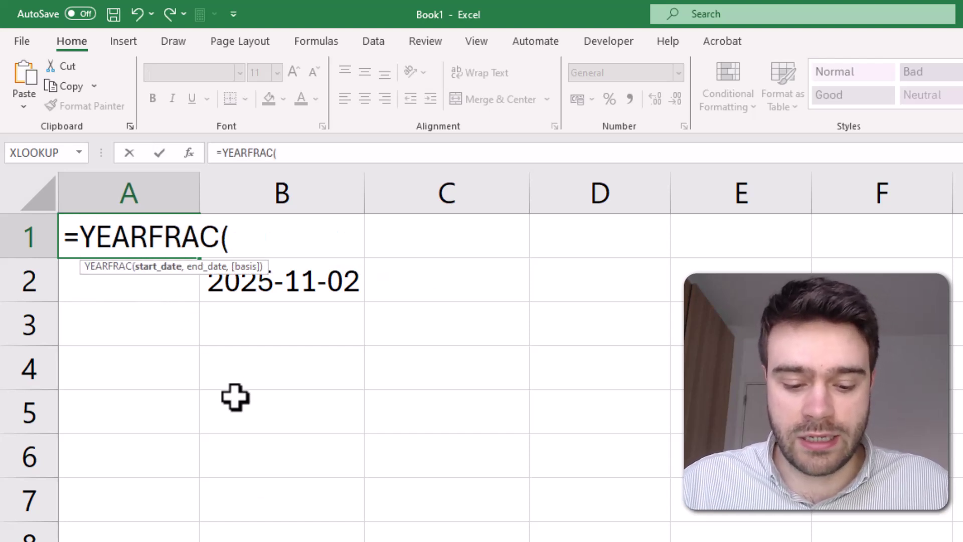
{"action": "type", "text": "TODAY()"}
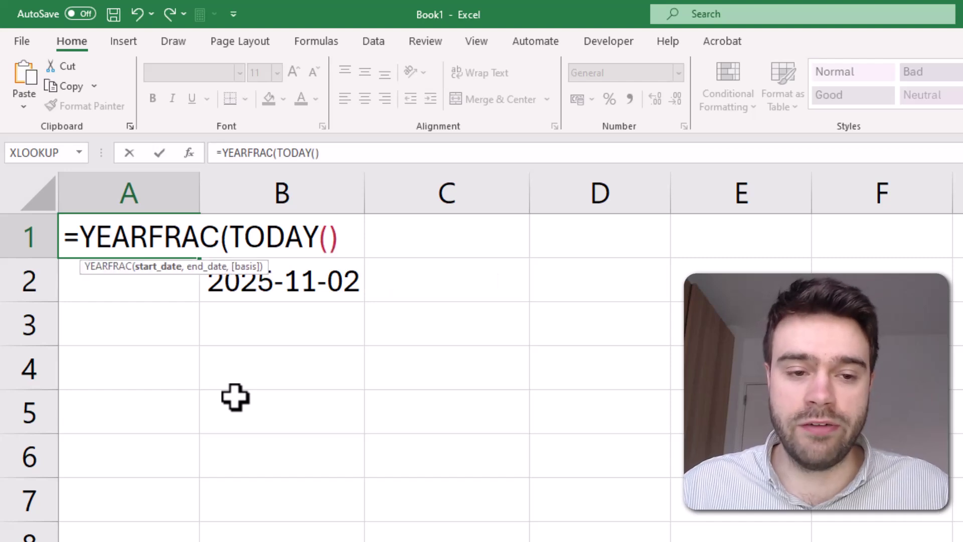
{"action": "type", "text": ","}
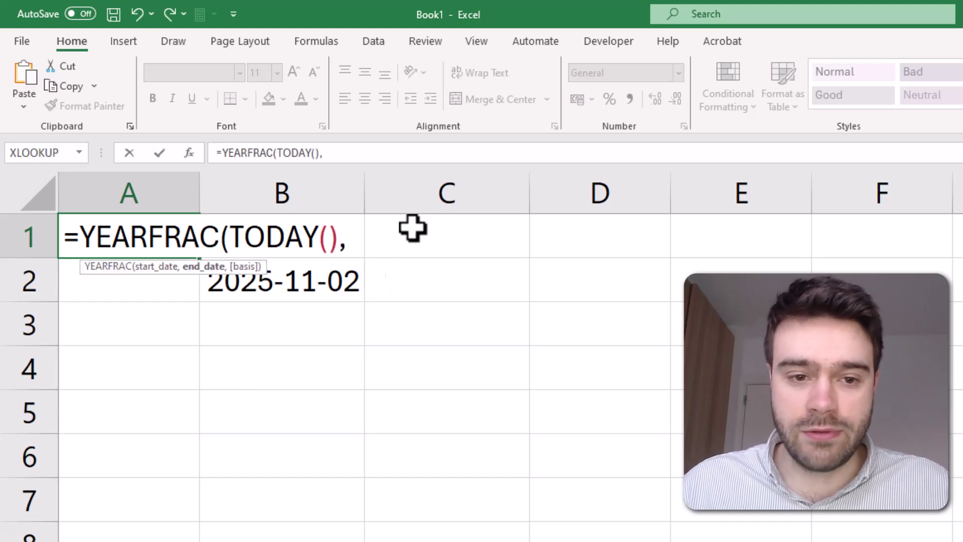
{"action": "left_click", "coordinate": [374, 235]}
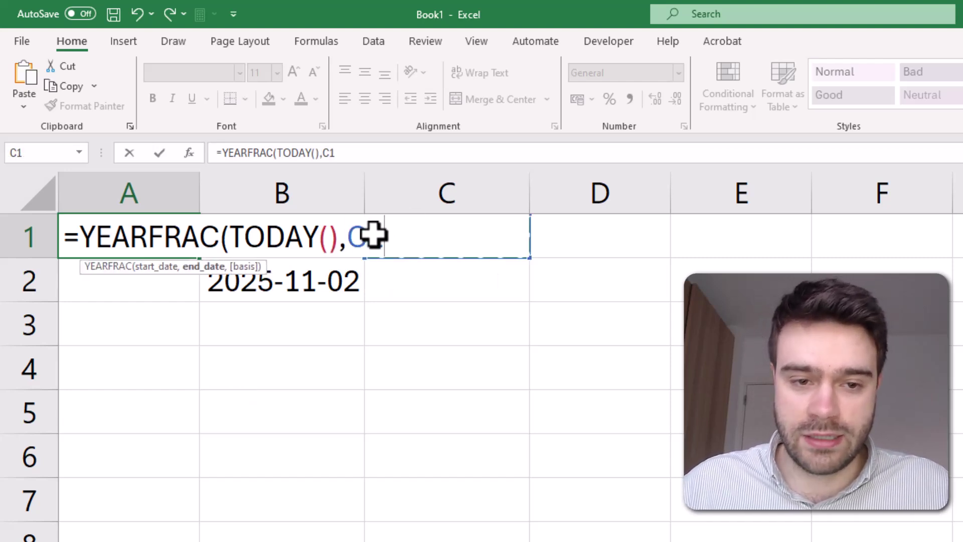
{"action": "key", "text": "Left"}
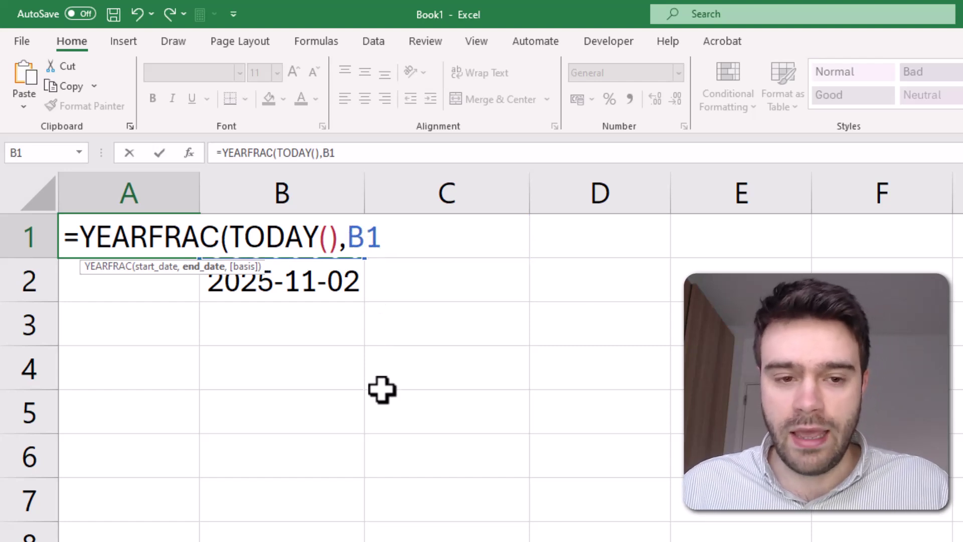
{"action": "type", "text": ","}
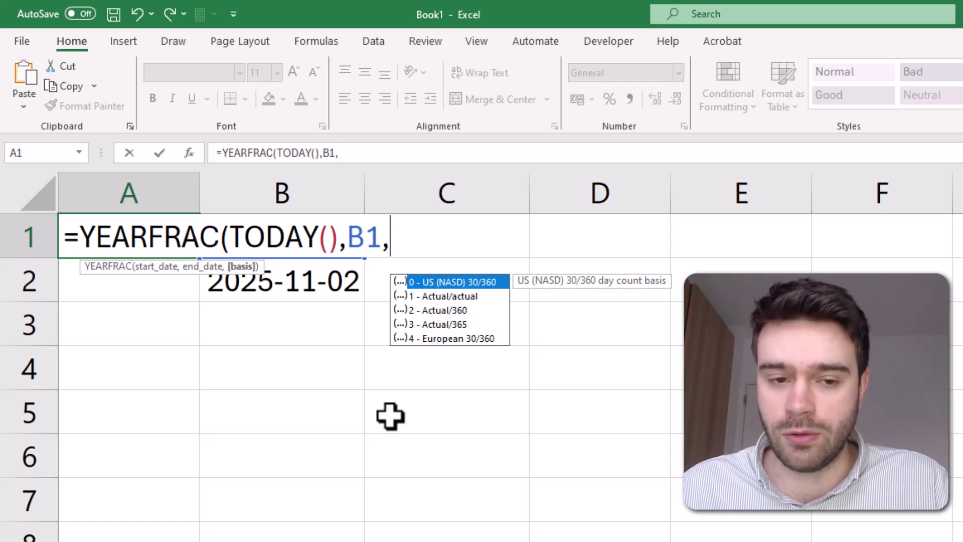
{"action": "type", "text": "1"}
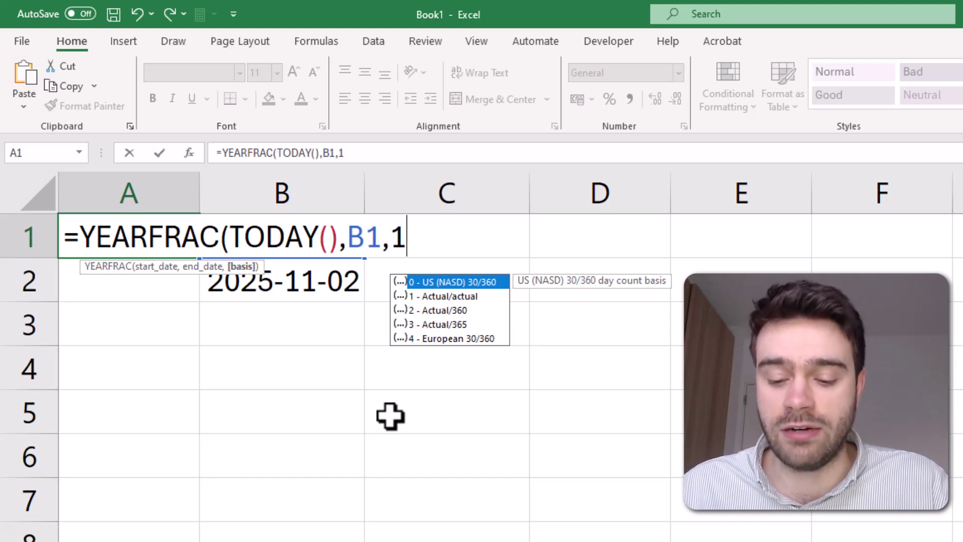
{"action": "type", "text": ")"}
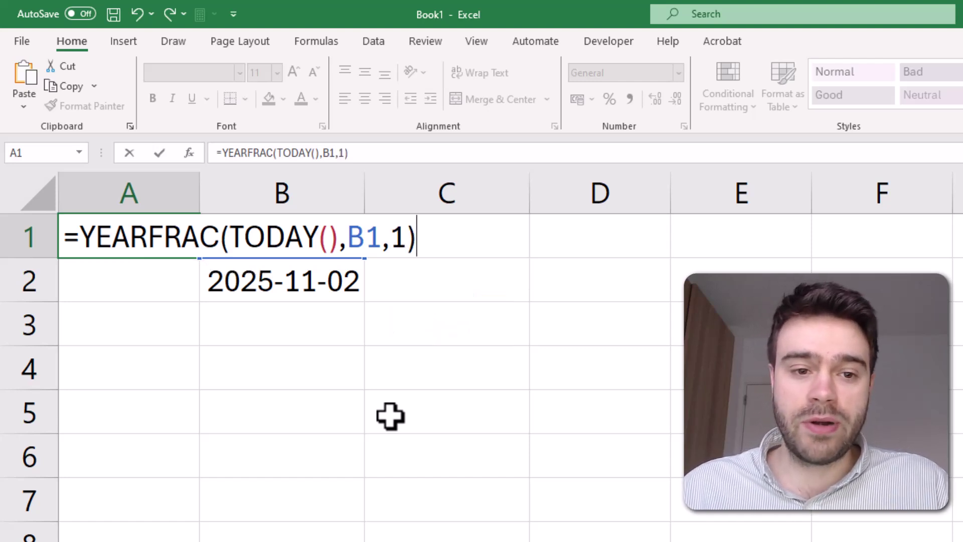
{"action": "key", "text": "Return"}
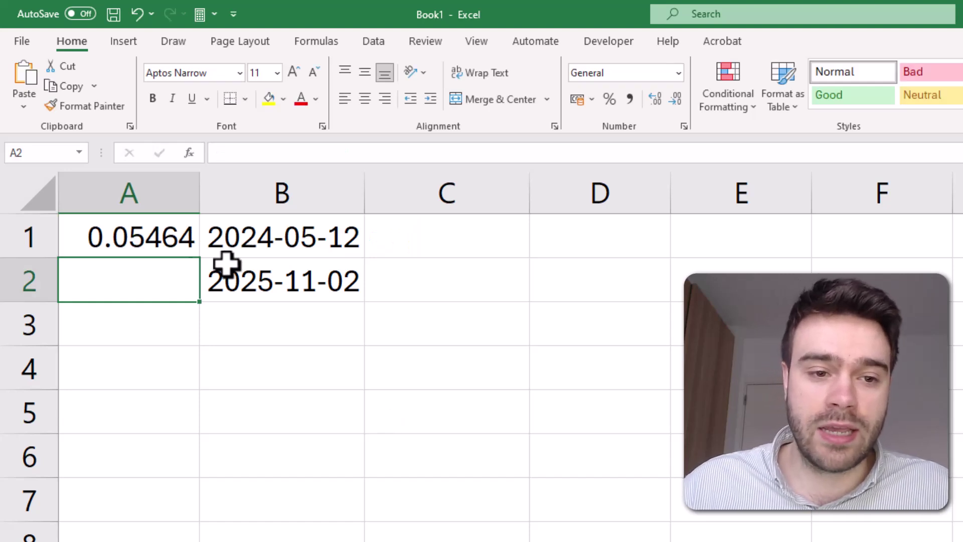
Fill A1's formula down to A2, giving 0.05464 and 1.52941
{"action": "left_click", "coordinate": [191, 241]}
{"action": "left_click_drag", "start_coordinate": [200, 258], "coordinate": [199, 289]}
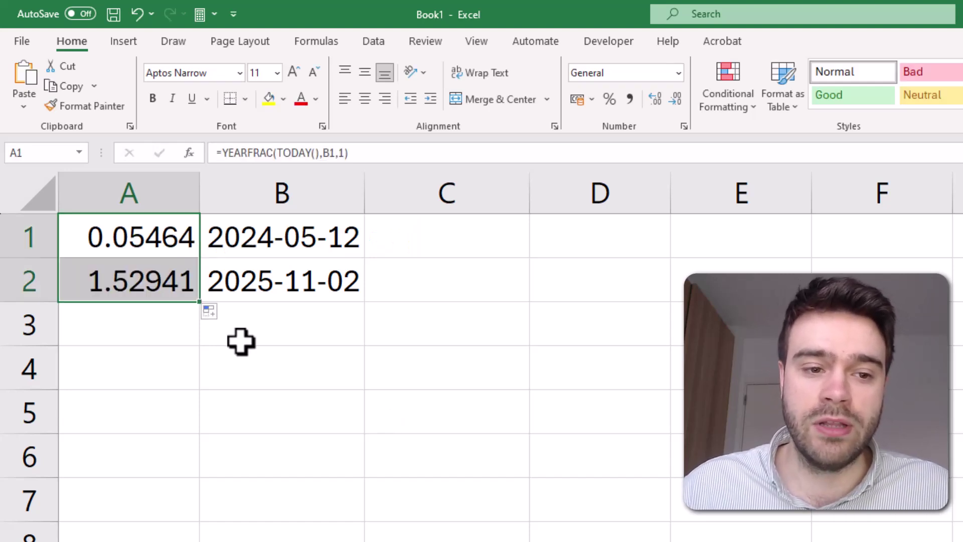
{"action": "left_click", "coordinate": [264, 348]}
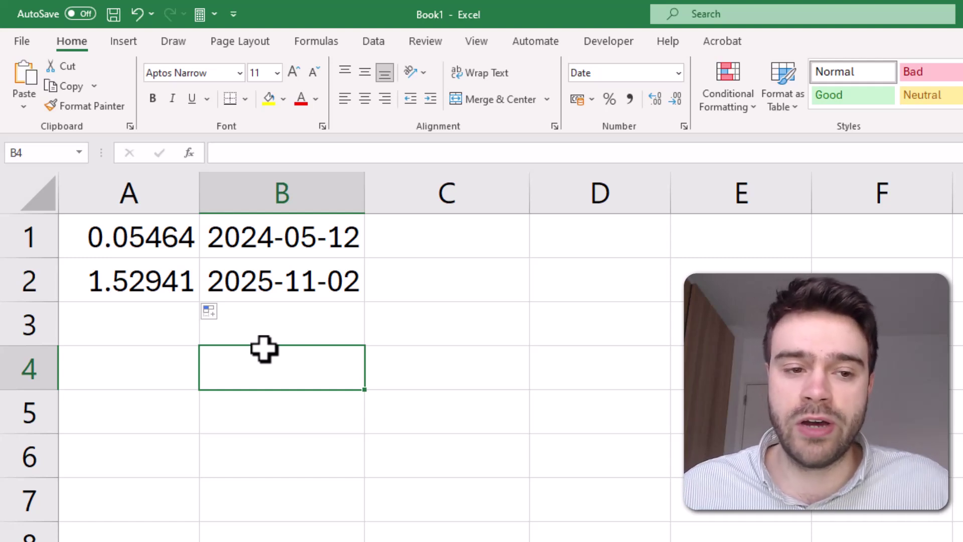
Rewrite A1's formula as =IF(YEARFRAC(TODAY(),B1,1)>=1,2,1)
{"action": "left_click", "coordinate": [101, 241]}
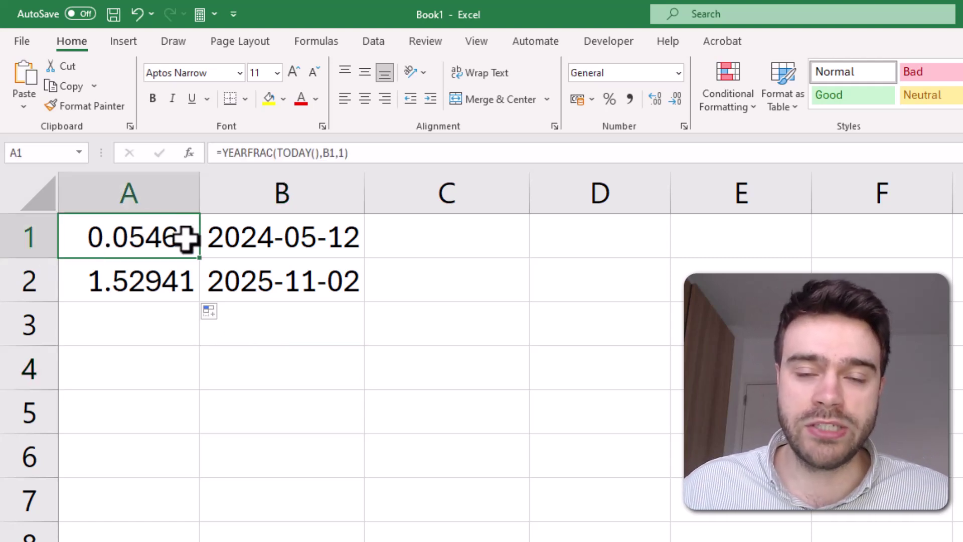
{"action": "left_click", "coordinate": [222, 152]}
{"action": "type", "text": "IF("}
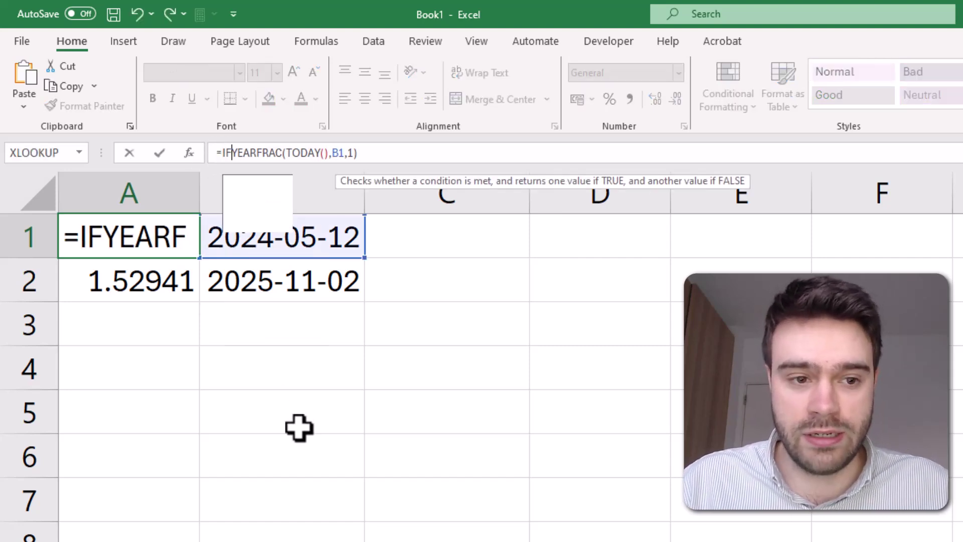
{"action": "left_click", "coordinate": [382, 153]}
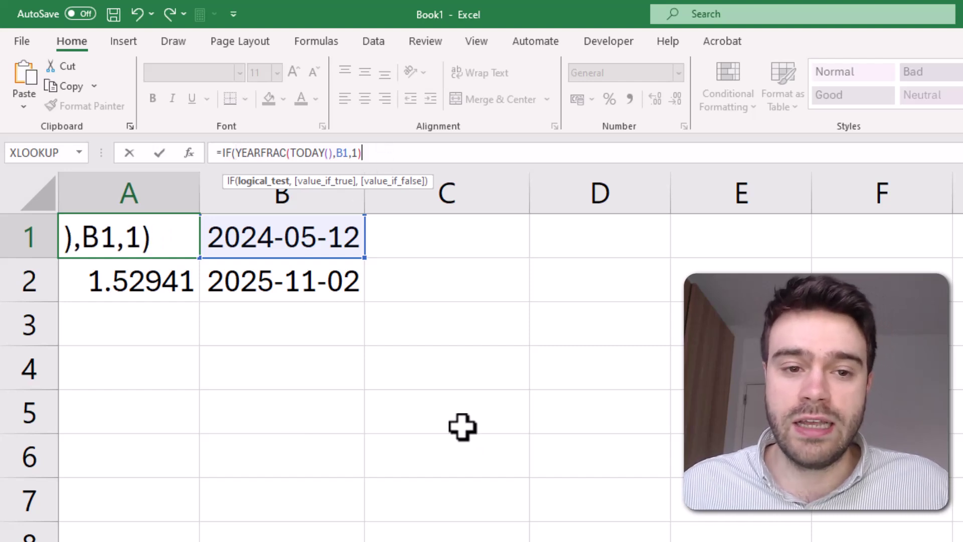
{"action": "type", "text": ">=1,"}
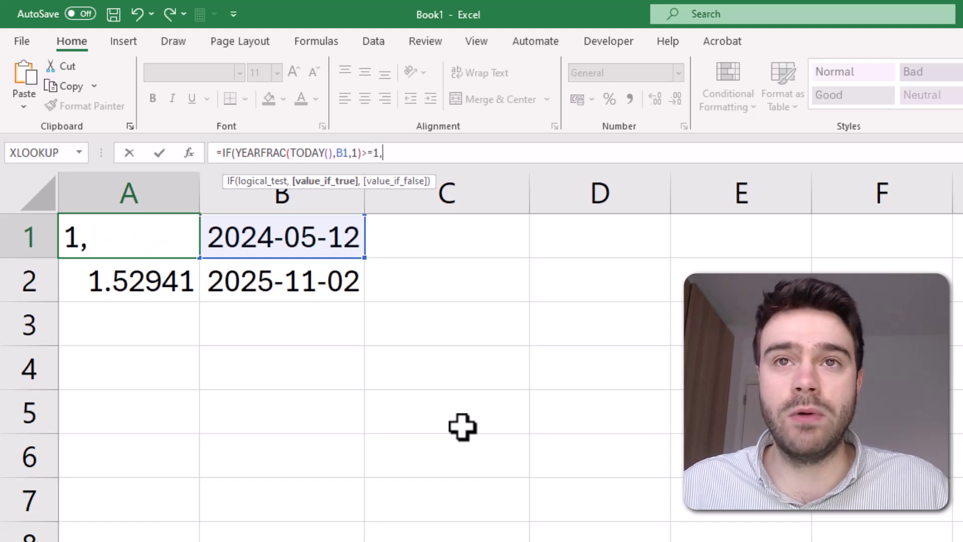
{"action": "type", "text": "2,1"}
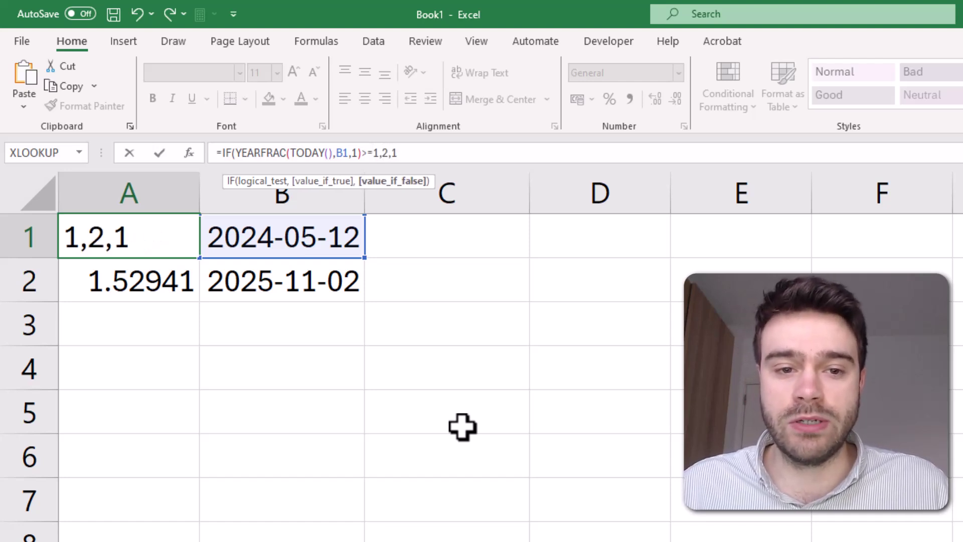
{"action": "type", "text": ")"}
{"action": "key", "text": "Return"}
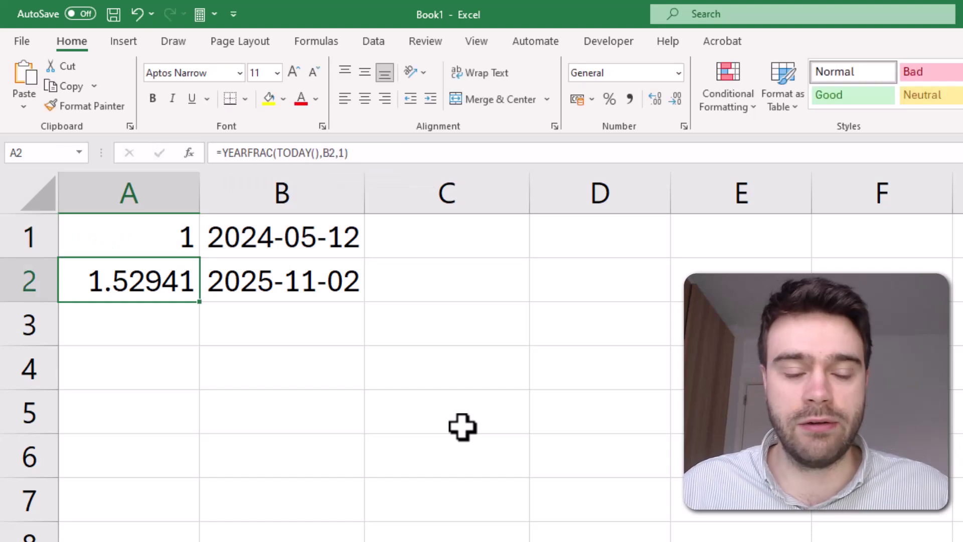
Fill the IF formula down to A2, so A1 returns 1 and A2 returns 2
{"action": "left_click", "coordinate": [176, 241]}
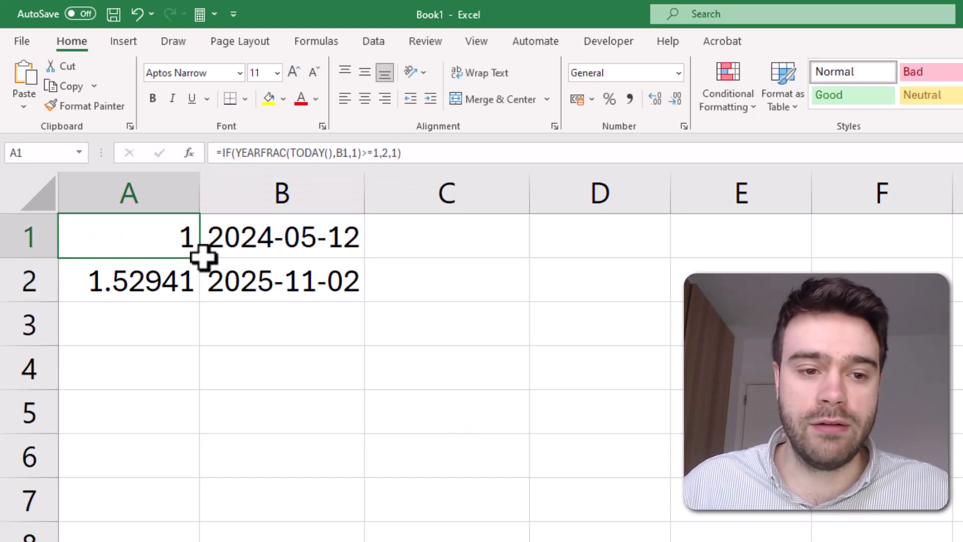
{"action": "left_click_drag", "start_coordinate": [204, 277], "coordinate": [200, 290]}
{"action": "left_click", "coordinate": [257, 393]}
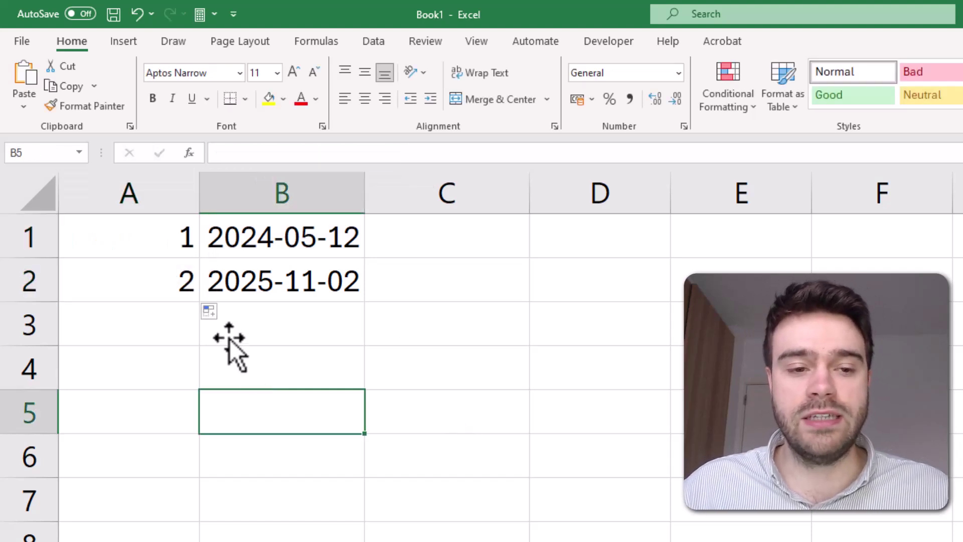
{"action": "left_click", "coordinate": [187, 274]}
Paste A2's formula into A3 after an apostrophe, showing =IF(YEARFRAC(TODAY(),B2,1)>=1,2,1) as text
{"action": "left_click", "coordinate": [452, 154]}
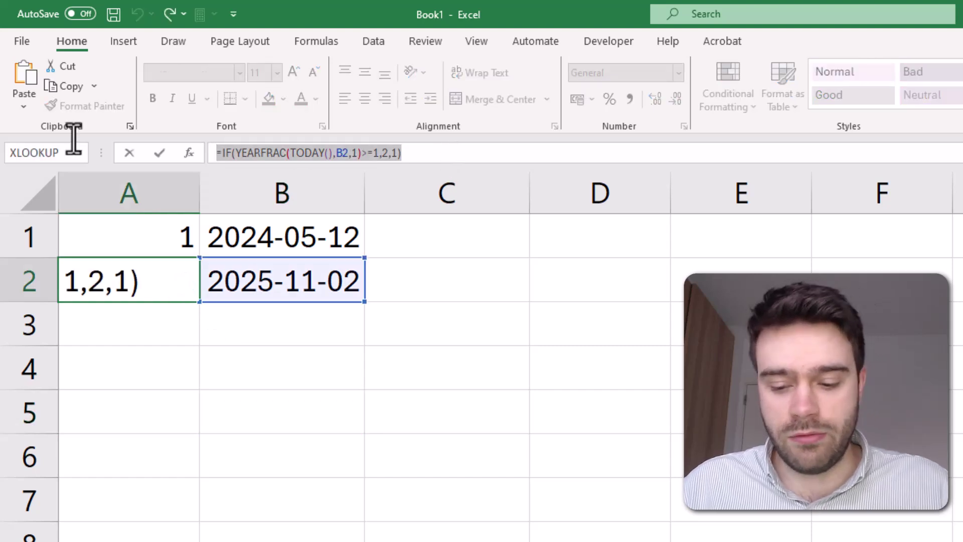
{"action": "key", "text": "Return"}
{"action": "type", "text": "'"}
{"action": "type", "text": "=IF(YEARFRAC(TODAY(),B2,1)>=1,2,1)"}
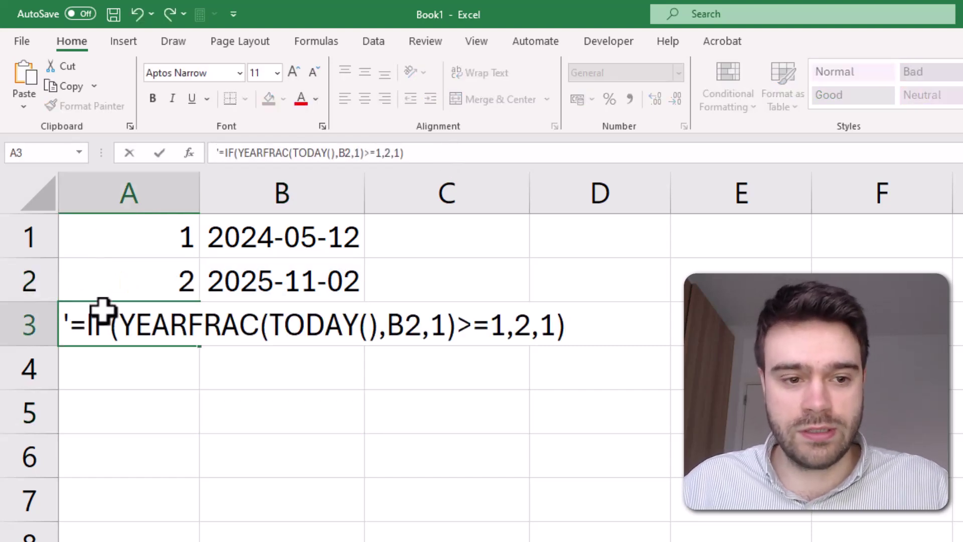
{"action": "key", "text": "Return"}
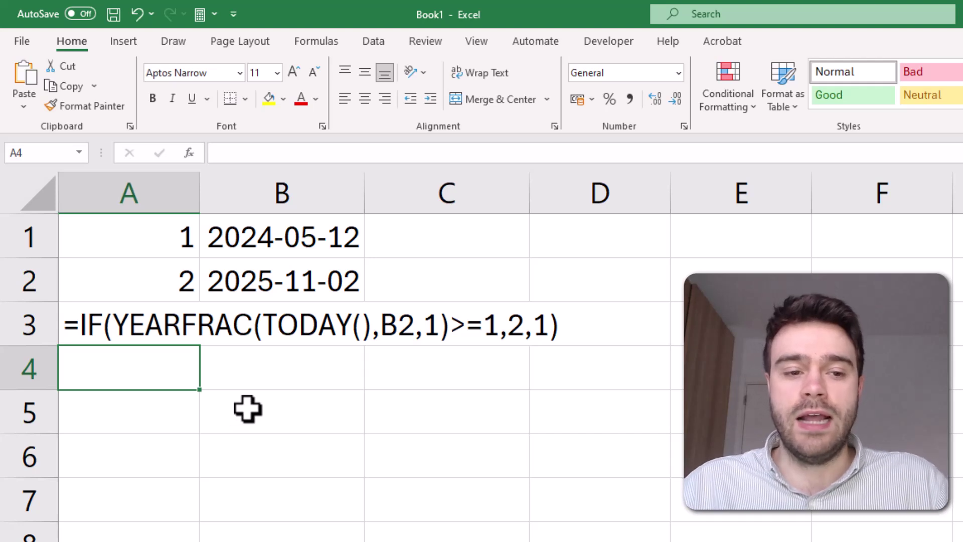